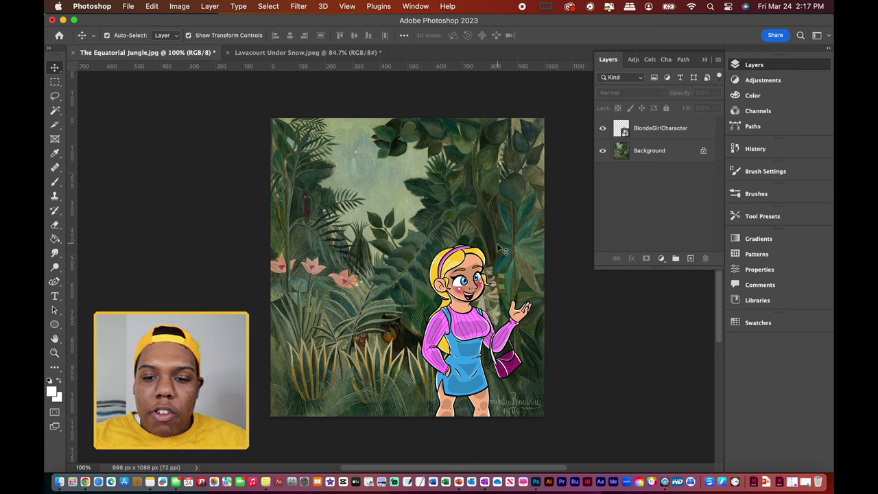
- Compare both paintings: show TwoCharacters over Lavacourt, then restore BlondeGirlCharacter on the jungle
click(602, 127)
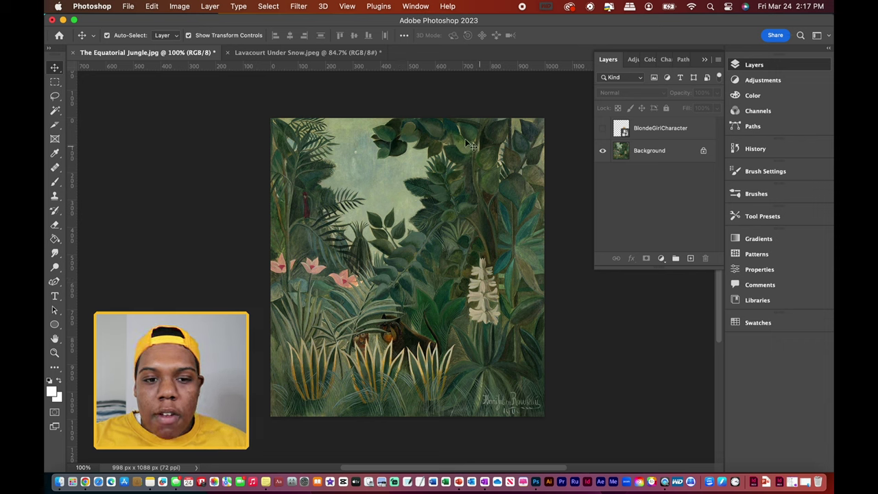
click(317, 53)
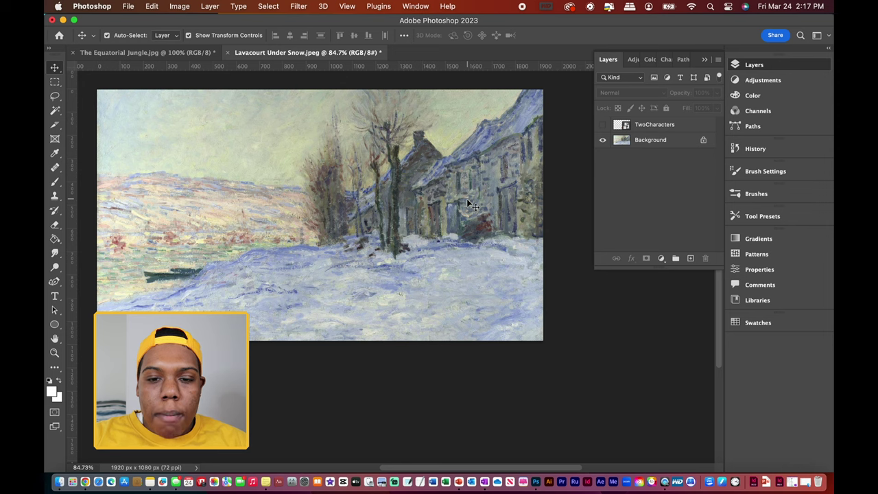
click(603, 125)
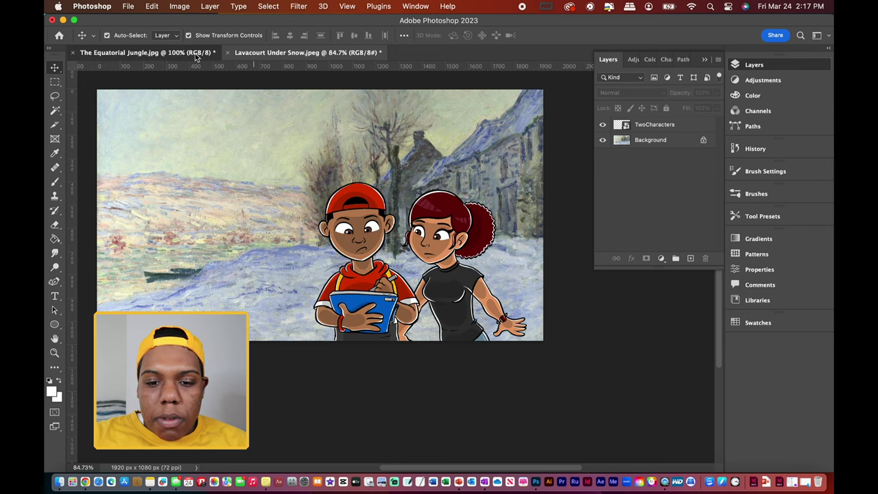
click(195, 55)
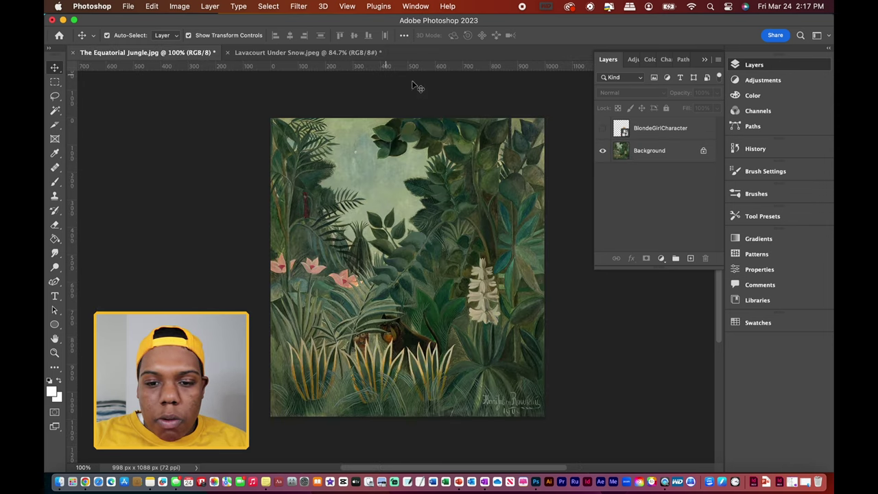
click(602, 128)
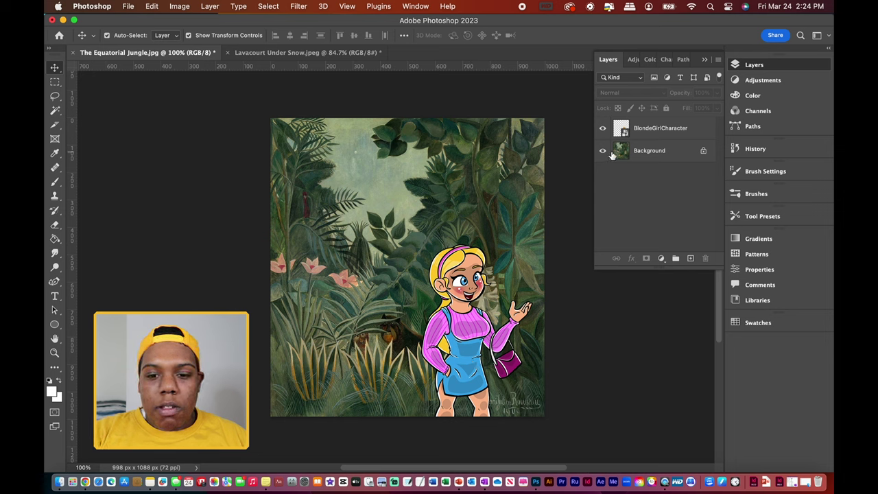
- Rasterize the BlondeGirlCharacter layer
click(646, 128)
right_click(653, 136)
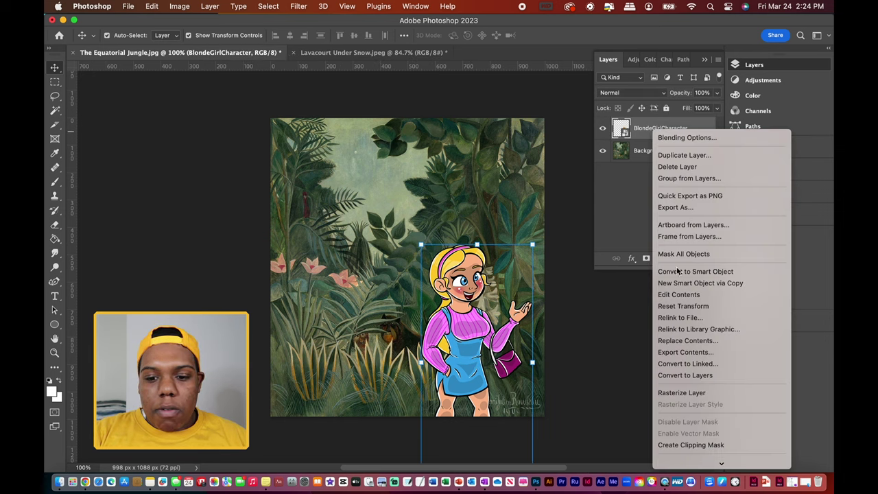
click(694, 392)
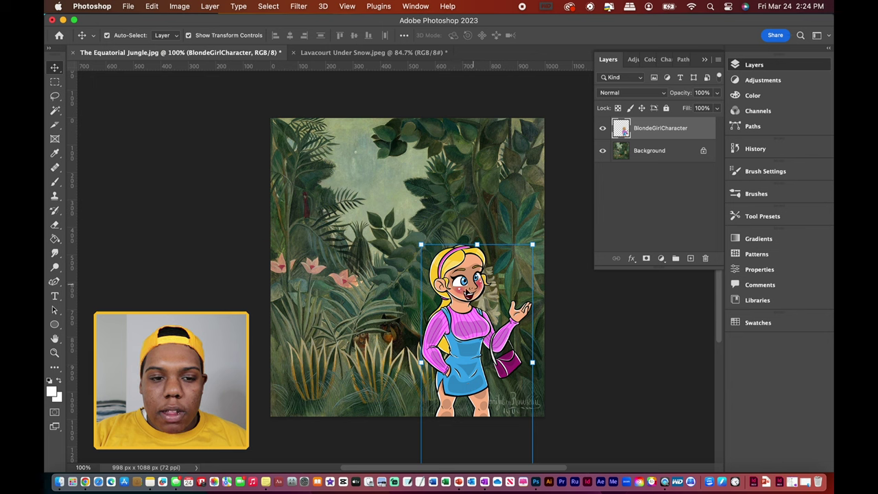
- Open Image > Adjustments > Match Color for the girl's layer
click(181, 7)
mouse_move(189, 37)
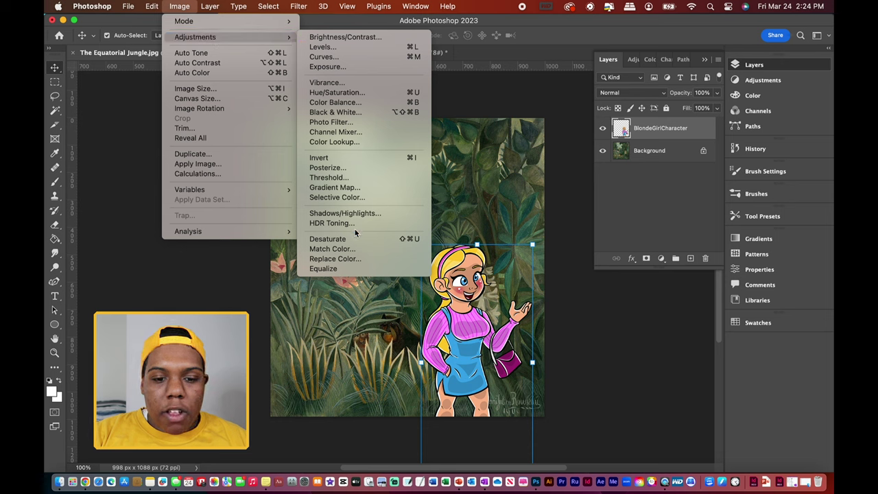
click(331, 249)
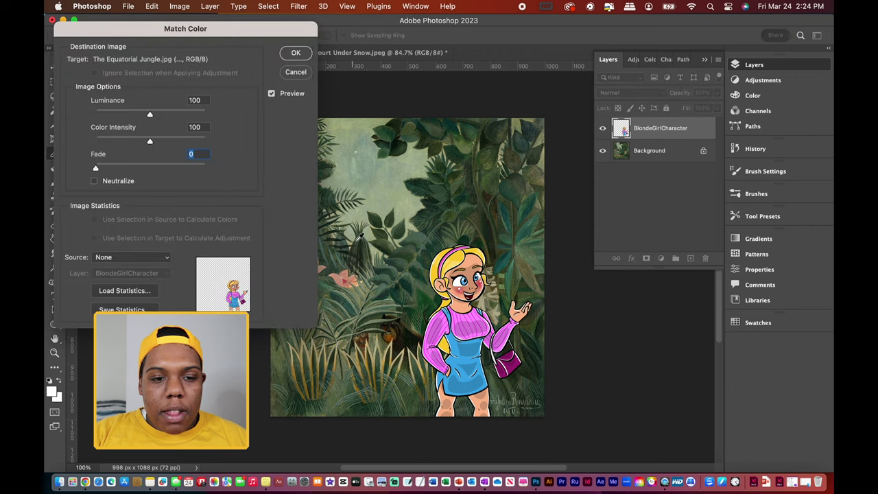
- Choose The Equatorial Jungle.jpg as the Match Color source image
drag(143, 35, 143, 27)
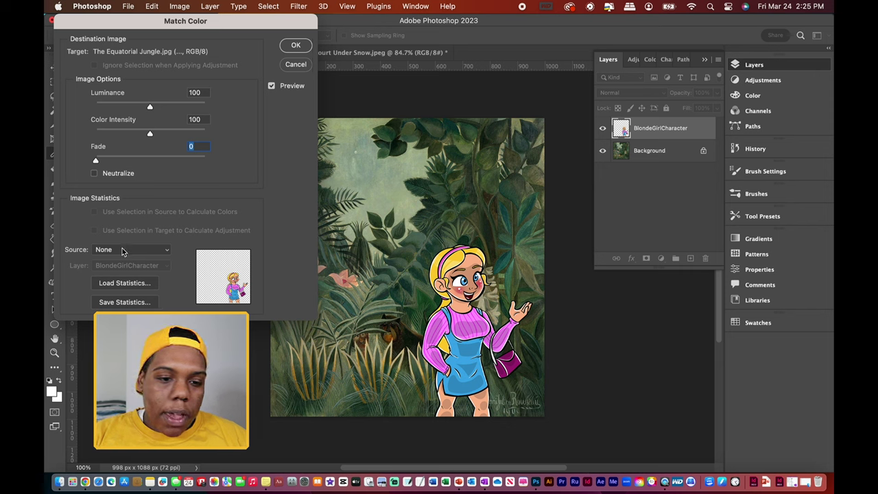
drag(224, 23, 225, 31)
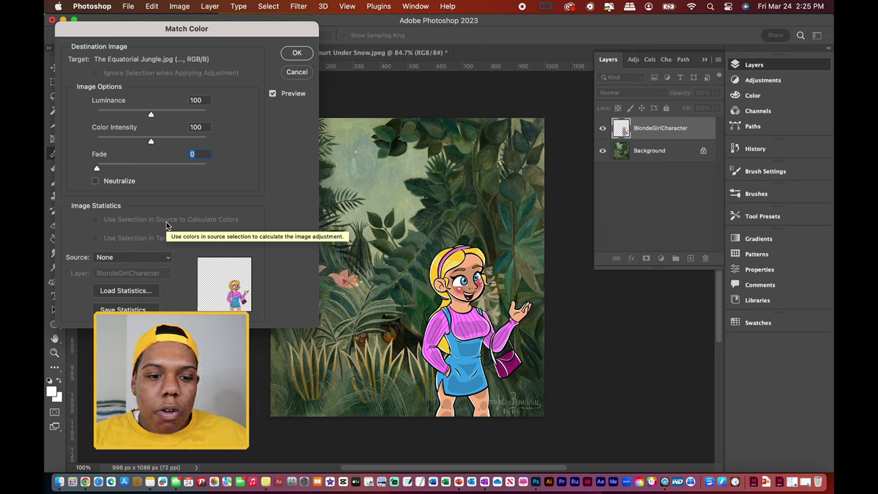
click(134, 257)
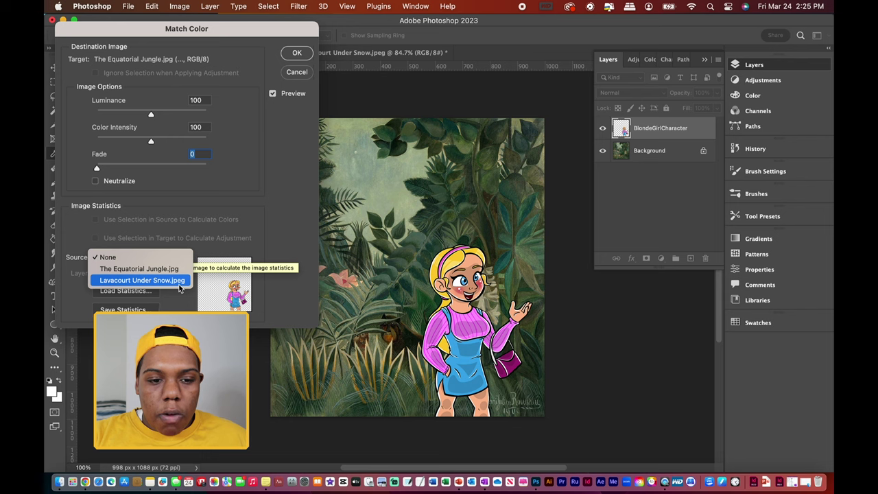
click(566, 214)
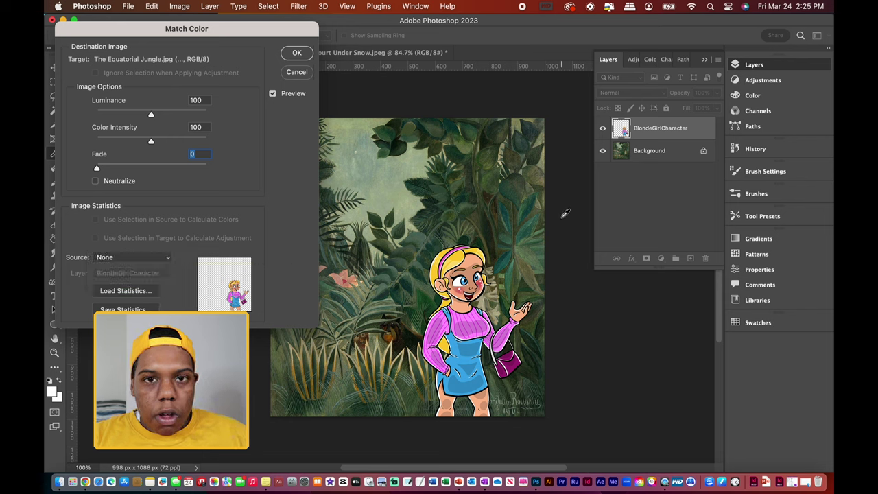
click(156, 258)
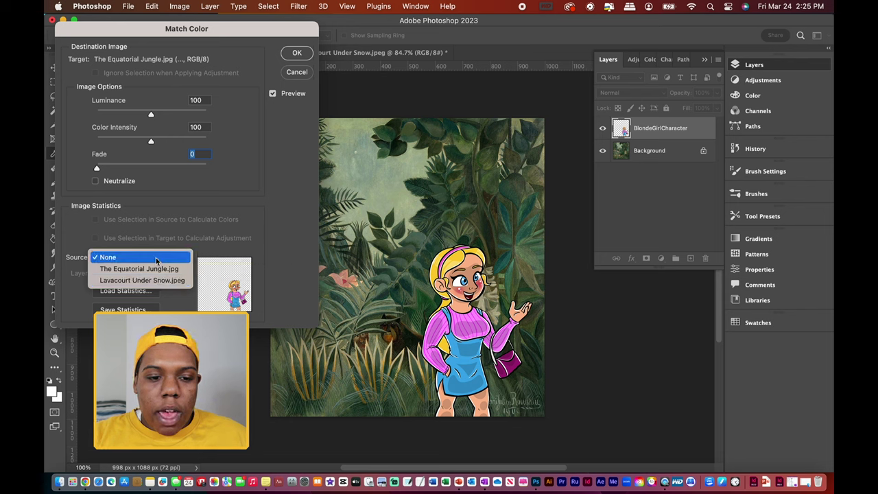
click(156, 270)
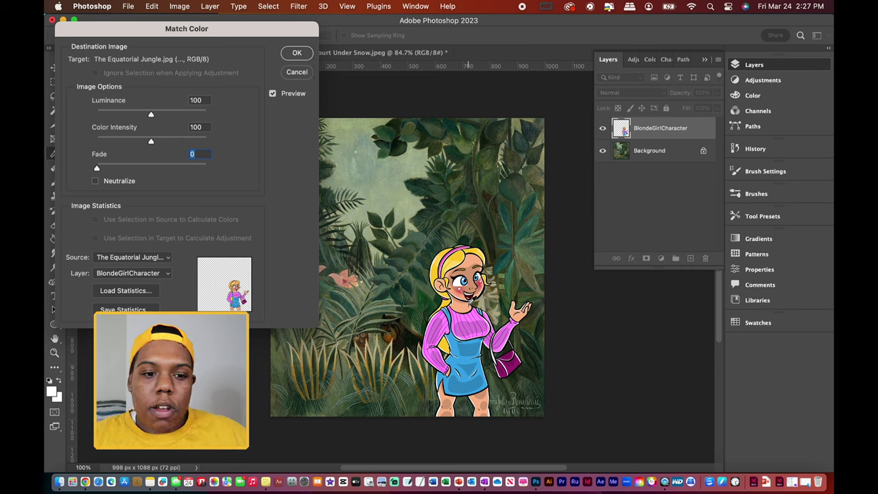
- Set the Match Color source layer to the jungle painting's Background
click(167, 273)
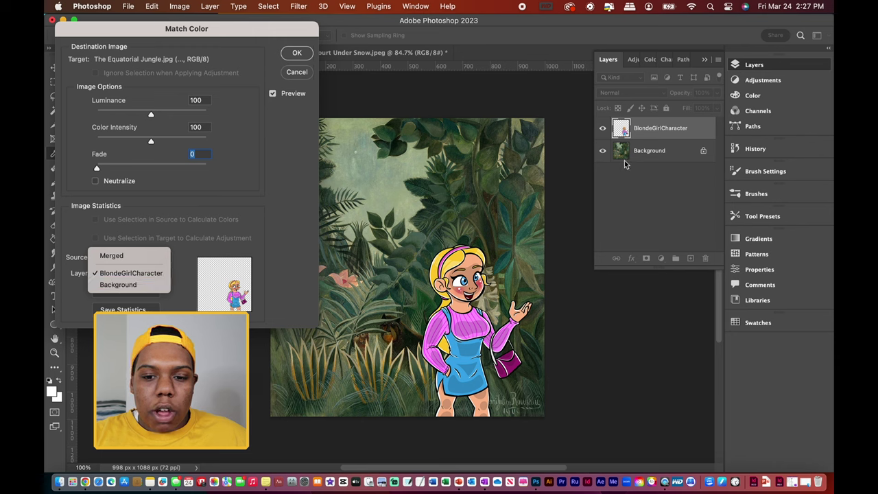
click(123, 285)
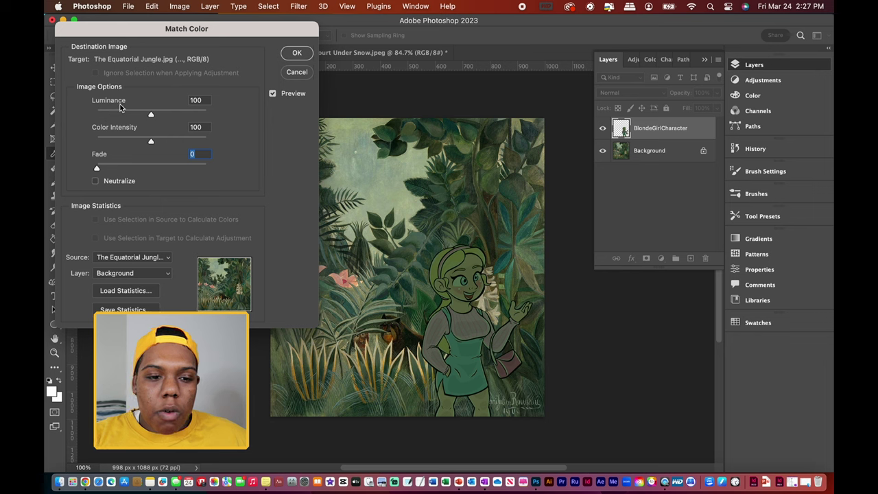
- Try Luminance from 1 to 200 and Color Intensity up to 200, settling near 100
drag(151, 115, 200, 117)
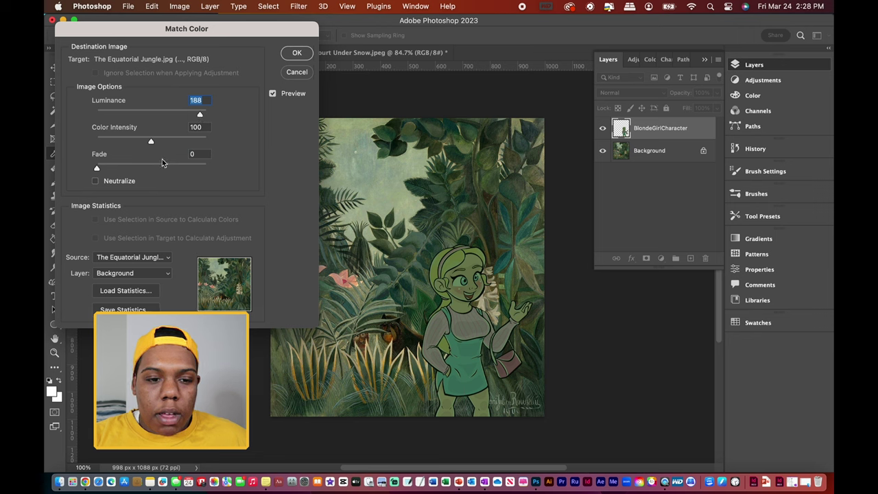
click(151, 117)
drag(103, 115, 85, 117)
drag(184, 110, 214, 110)
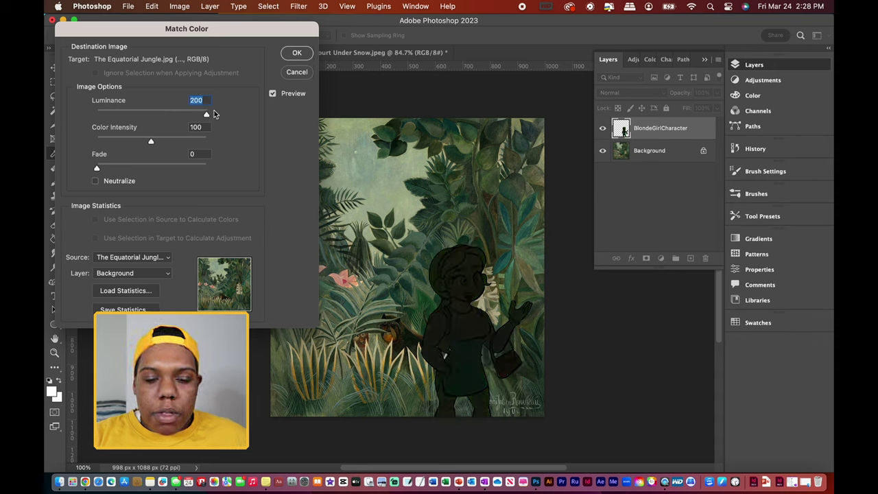
text(100)
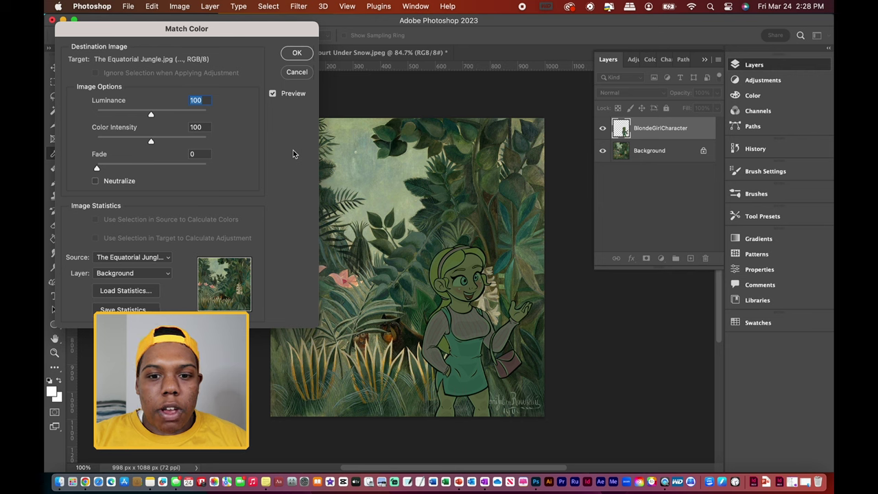
drag(151, 140, 209, 142)
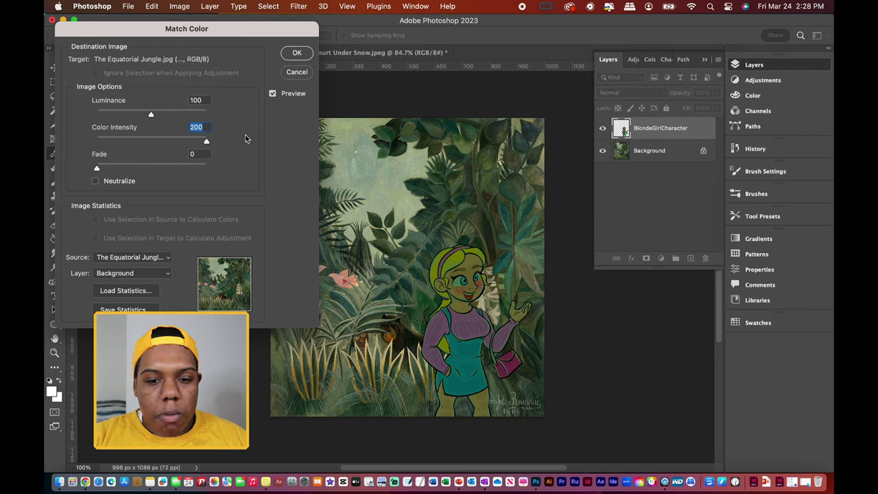
text(1)
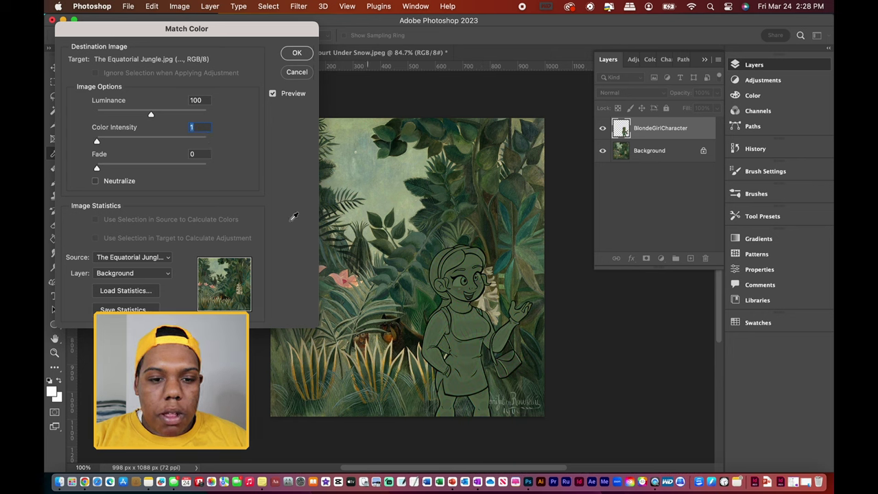
text(100)
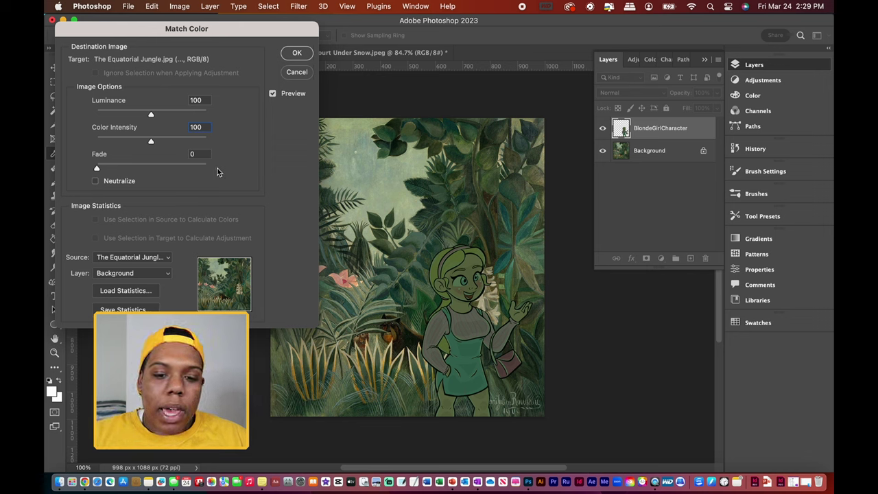
- Set Fade to 50 and apply Match Color to the blonde girl
click(117, 168)
drag(130, 168, 98, 169)
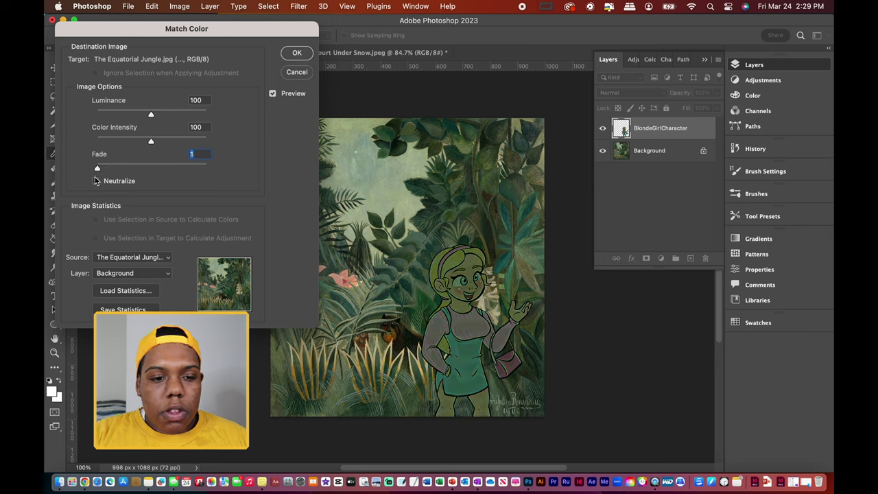
drag(96, 168, 153, 169)
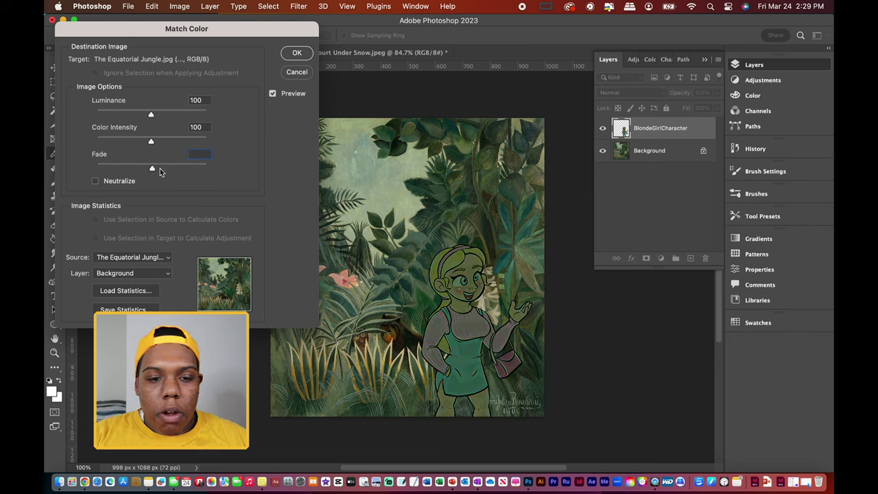
drag(205, 172, 208, 170)
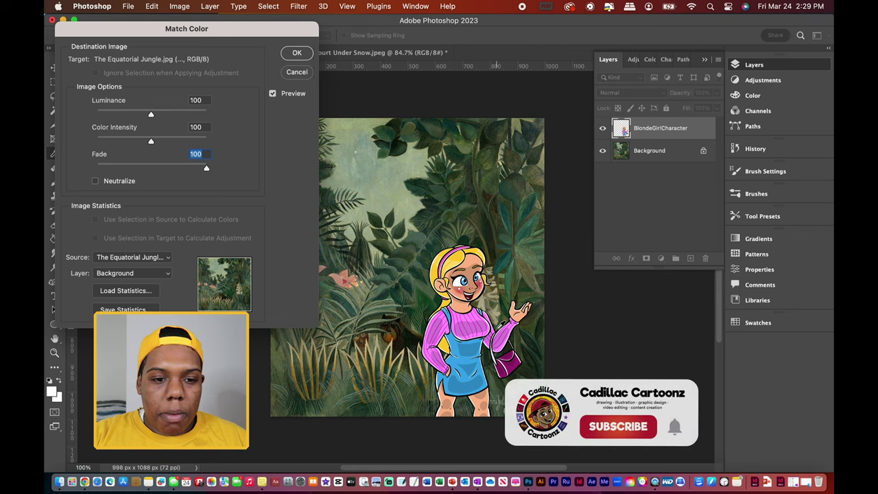
drag(207, 168, 152, 169)
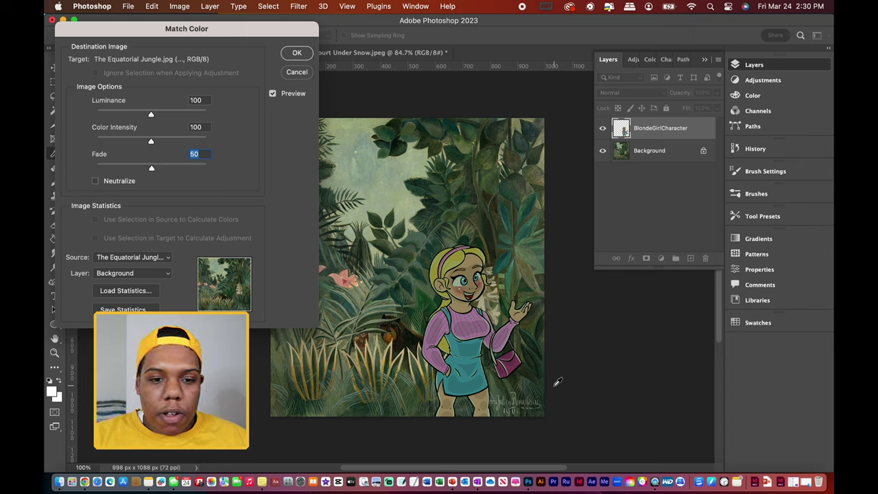
click(299, 55)
- Hide and reshow TwoCharacters over the Lavacourt painting, then select that layer
click(192, 213)
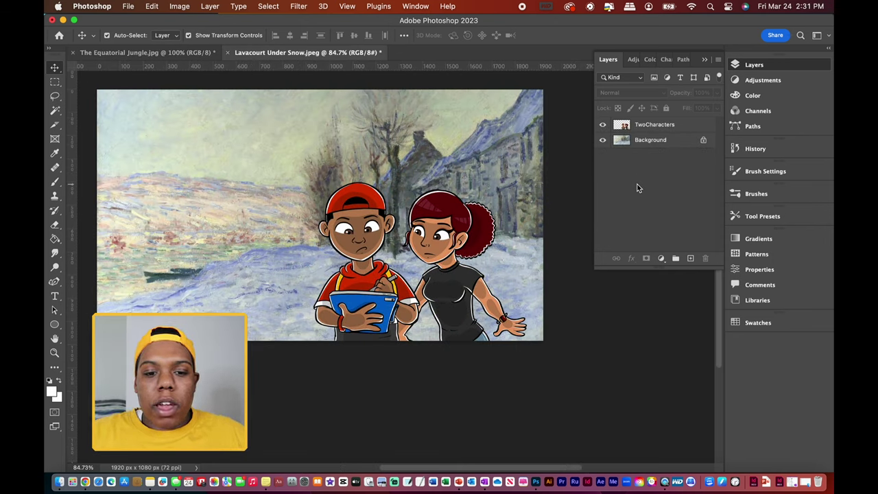
click(602, 124)
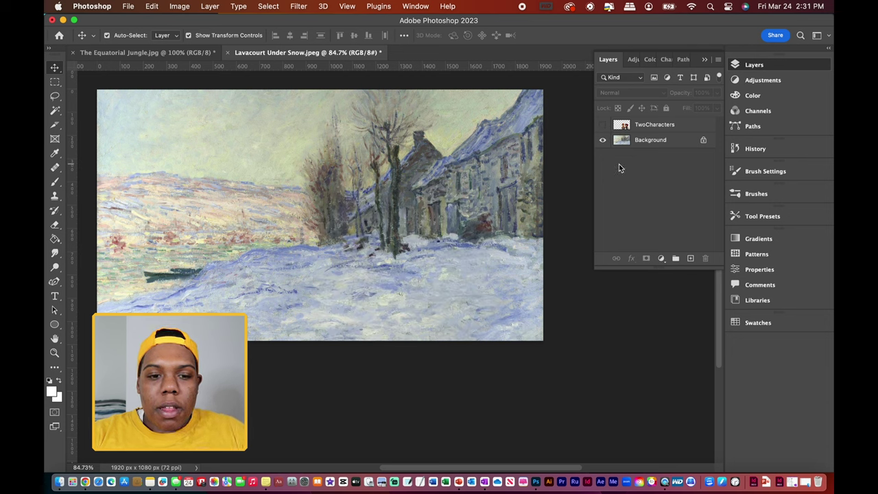
click(603, 126)
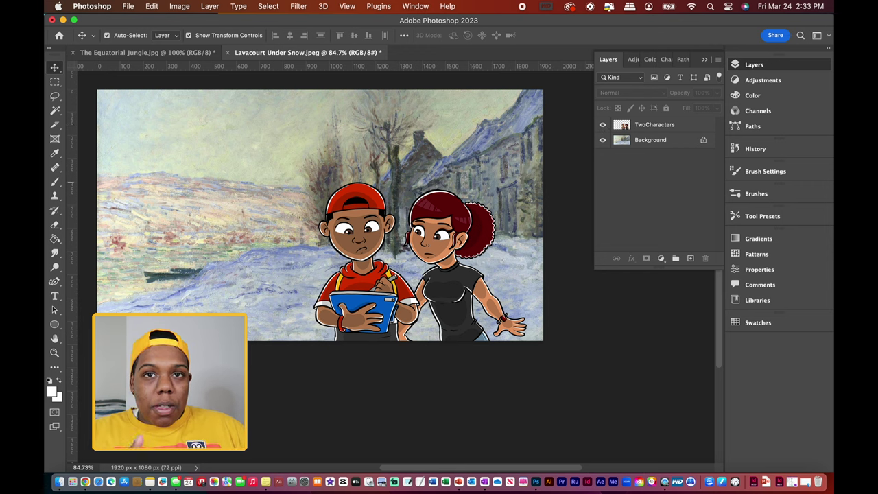
click(652, 126)
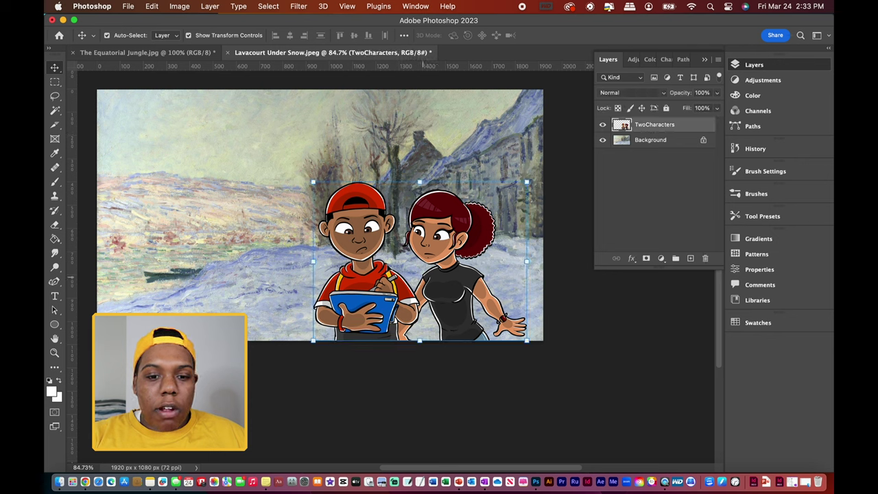
- Open Match Color for the TwoCharacters layer and lower its dialog slightly
click(181, 9)
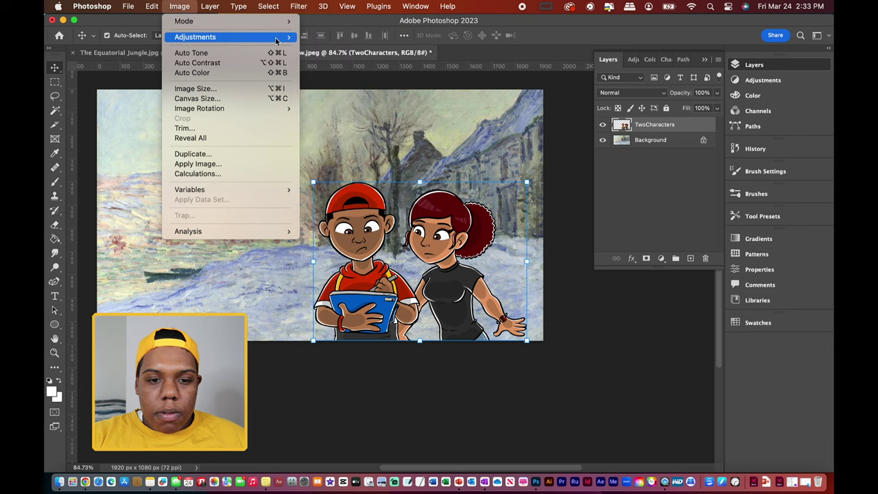
mouse_move(280, 37)
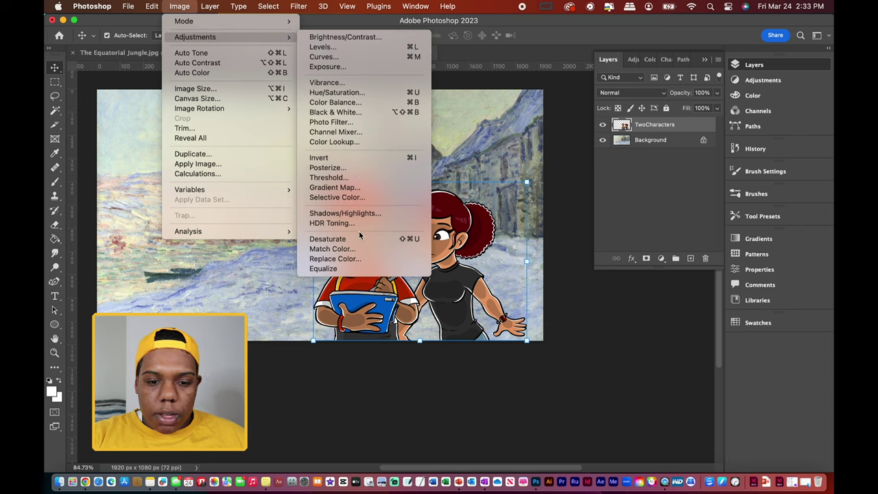
click(350, 250)
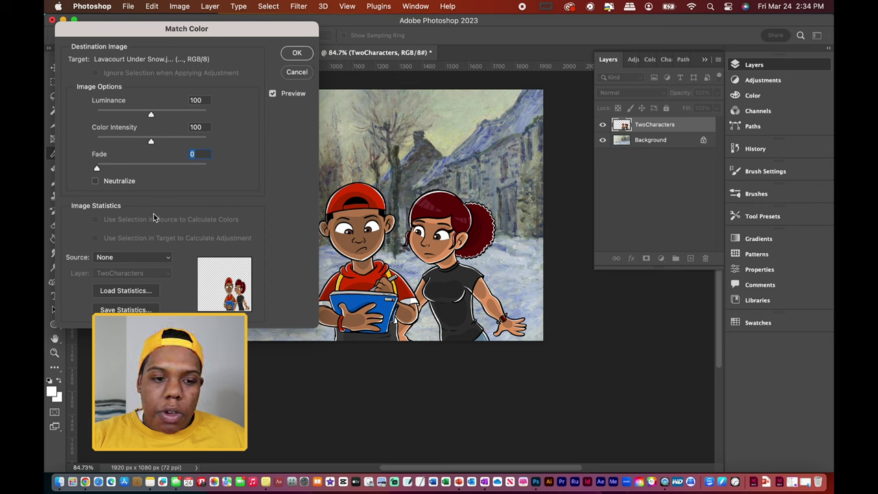
drag(196, 29, 207, 82)
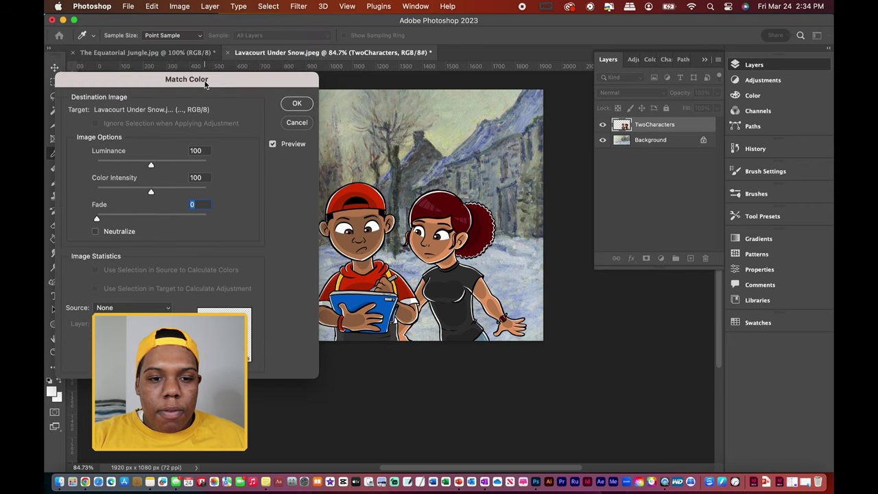
- Match colors from Lavacourt Under Snow.jpeg's Background layer and move the dialog aside
click(126, 308)
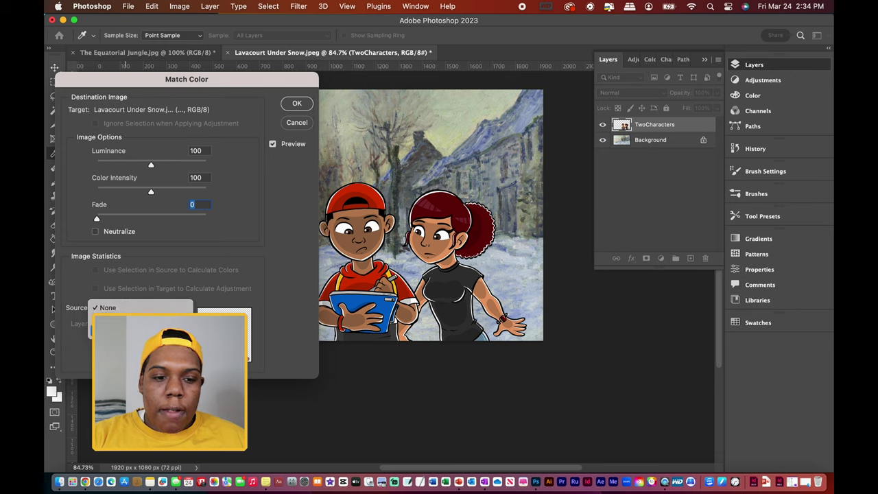
click(125, 331)
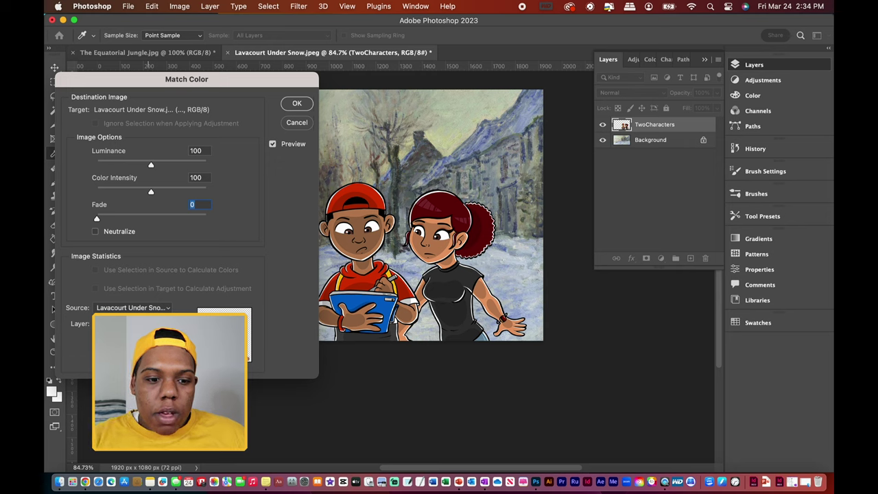
click(131, 324)
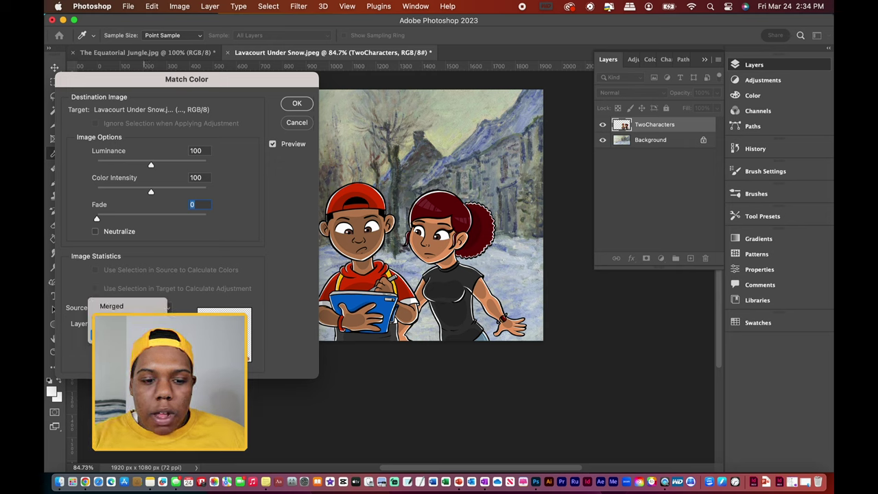
click(127, 320)
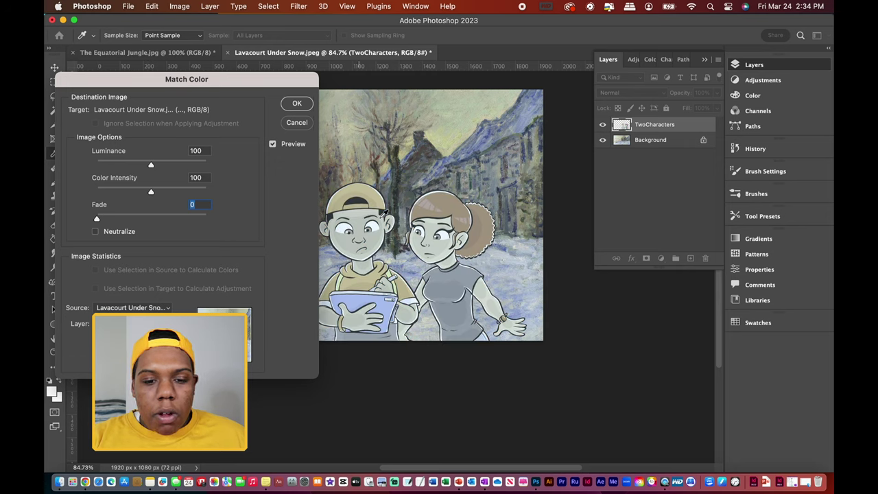
drag(221, 80, 330, 277)
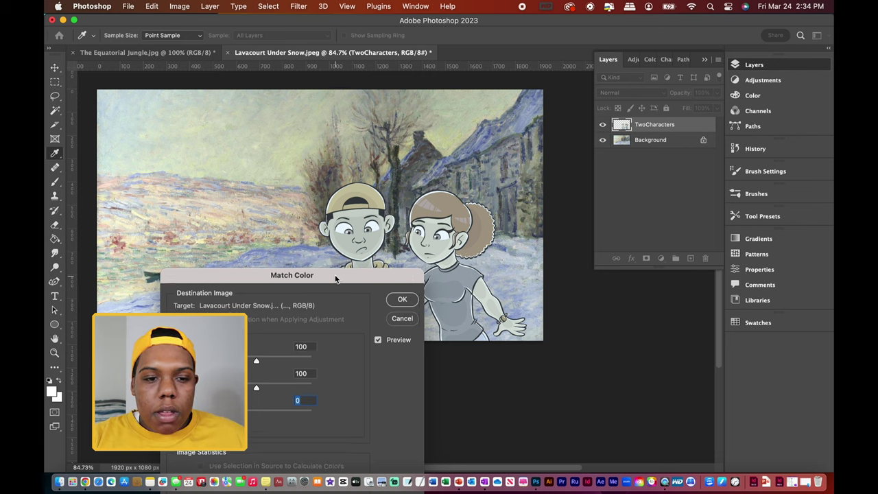
- Apply the match to the two characters at Luminance 77, Color Intensity 107, Fade 39
drag(333, 276, 240, 27)
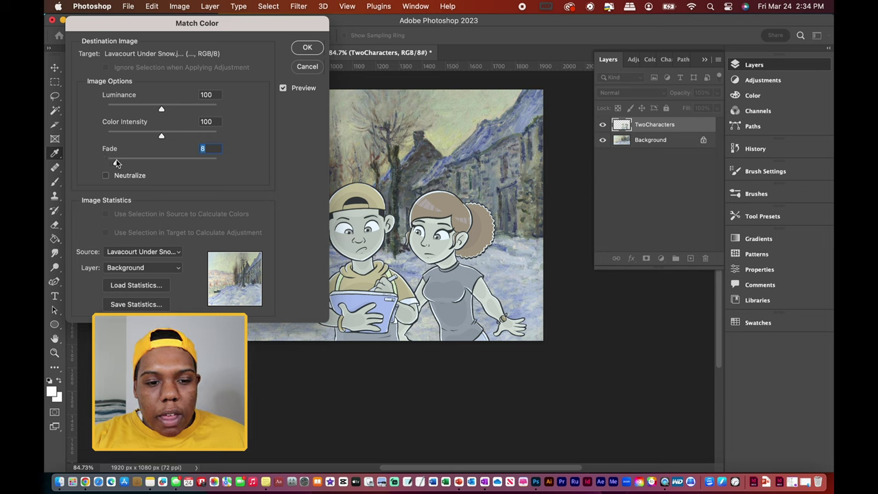
drag(108, 163, 153, 163)
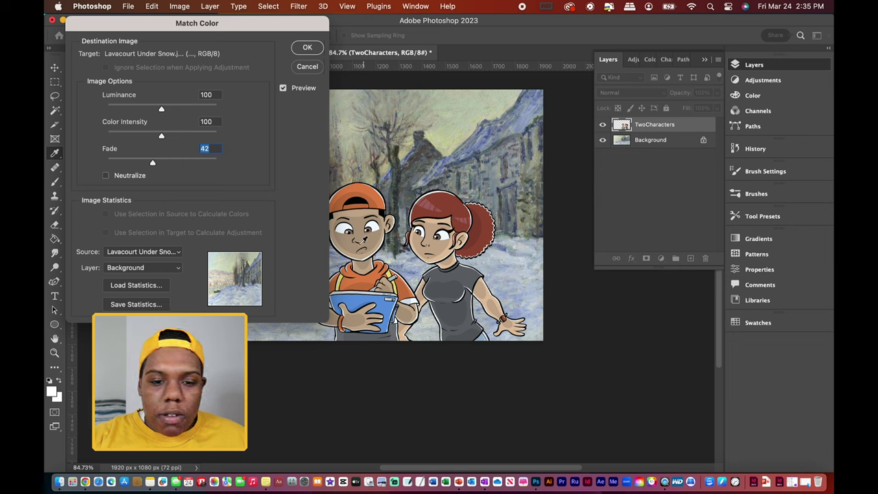
drag(271, 28, 342, 277)
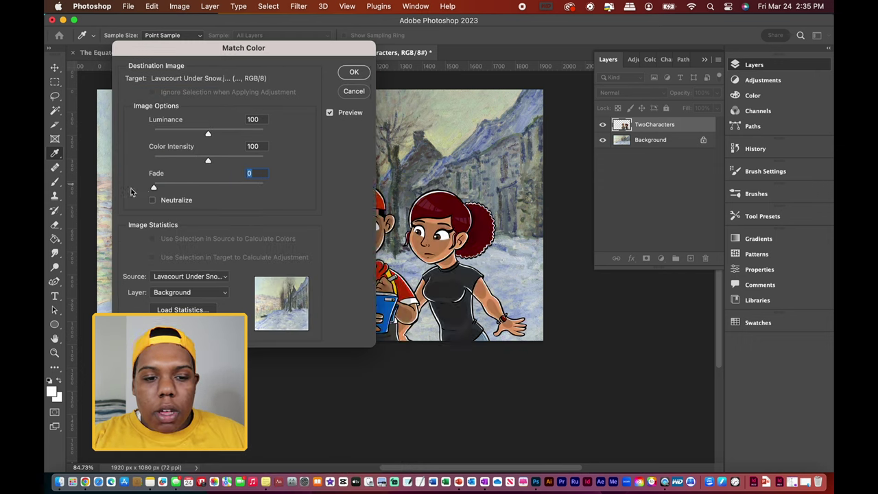
drag(223, 186, 197, 189)
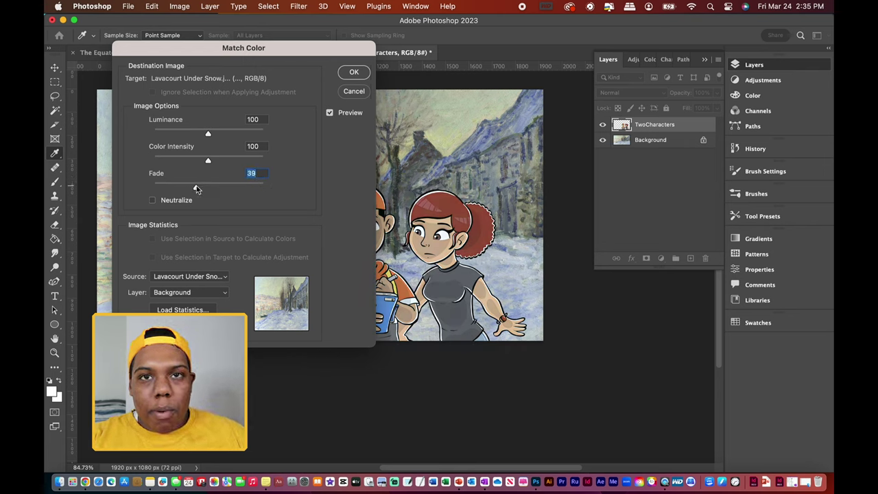
drag(261, 47, 199, 29)
drag(145, 114, 156, 143)
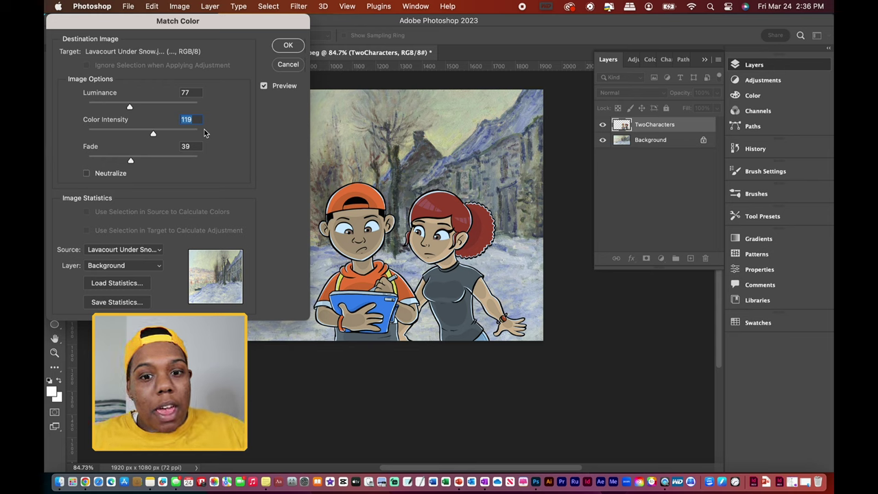
key(shift+Down)
key(Down)
key(Down)
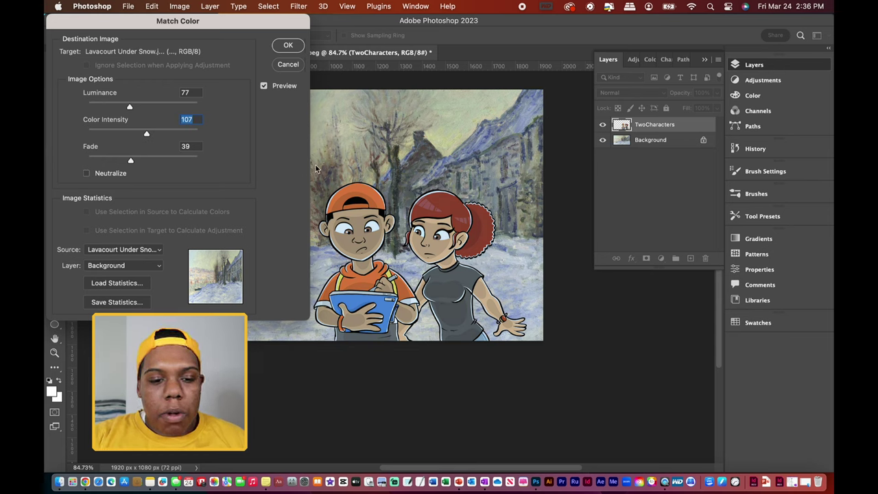
click(294, 46)
click(344, 136)
scroll(352, 239, down, 2)
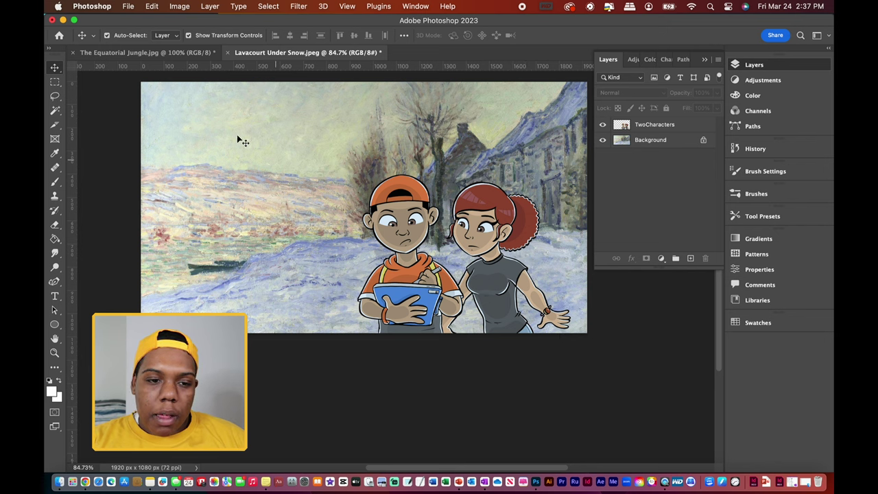
click(169, 59)
scroll(261, 179, down, 3)
scroll(261, 179, left, 3)
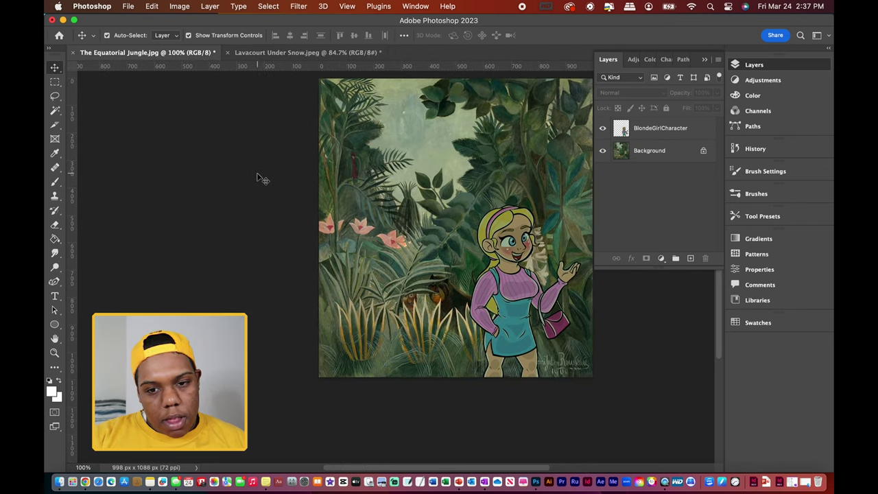
scroll(261, 179, right, 1)
click(309, 53)
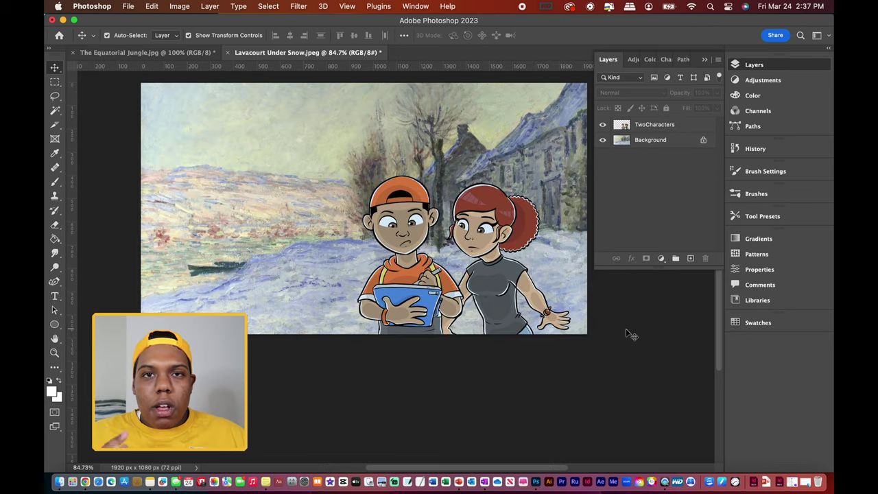